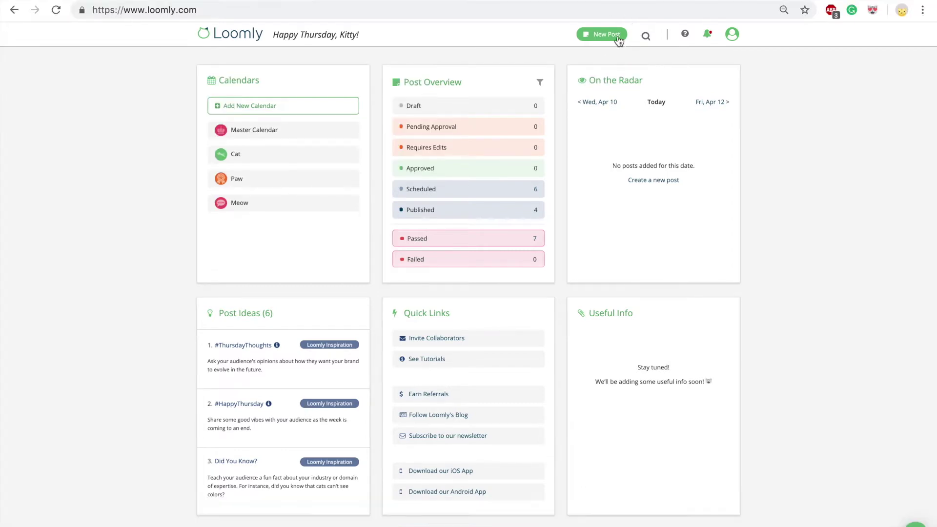
- Begin a new post, keeping Cat as the calendar, to reach the Set Post Details step
{"action": "left_click", "coordinate": [616, 63]}
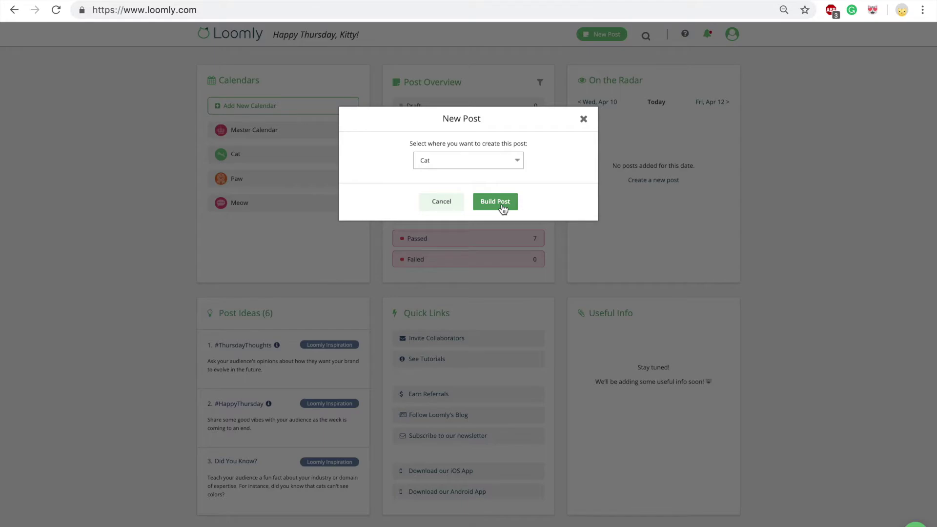
{"action": "left_click", "coordinate": [503, 202]}
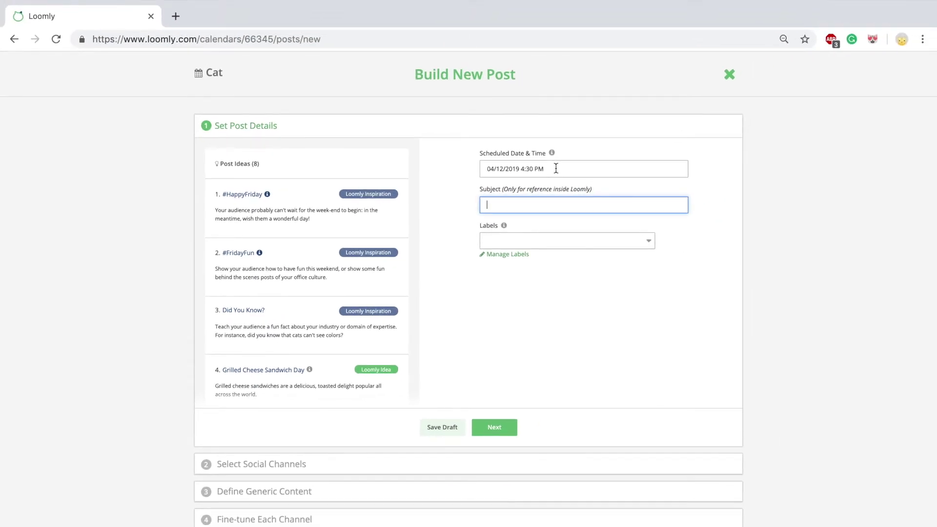
- Schedule the post for 04/16/2019 at 5:30 PM
{"action": "left_click", "coordinate": [555, 168]}
{"action": "left_click", "coordinate": [564, 190]}
{"action": "left_click", "coordinate": [577, 235]}
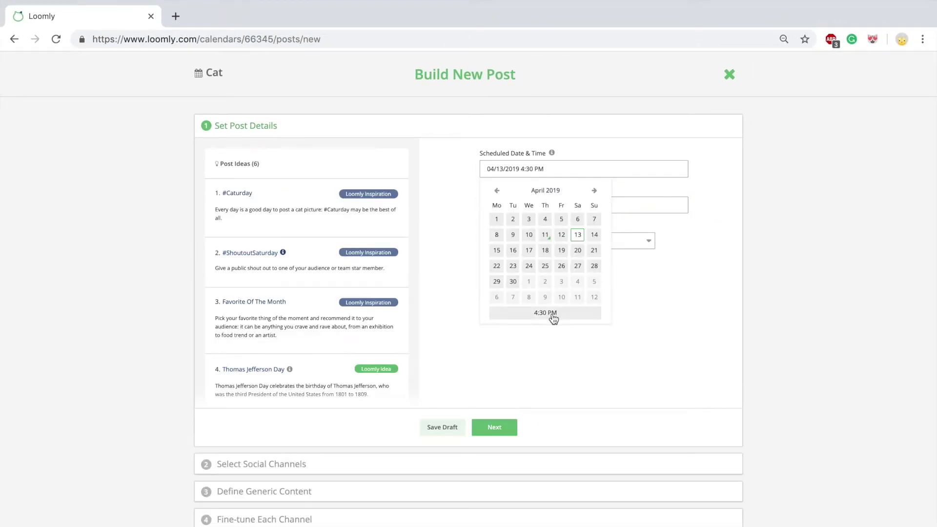
{"action": "left_click", "coordinate": [554, 315]}
{"action": "left_click", "coordinate": [524, 216]}
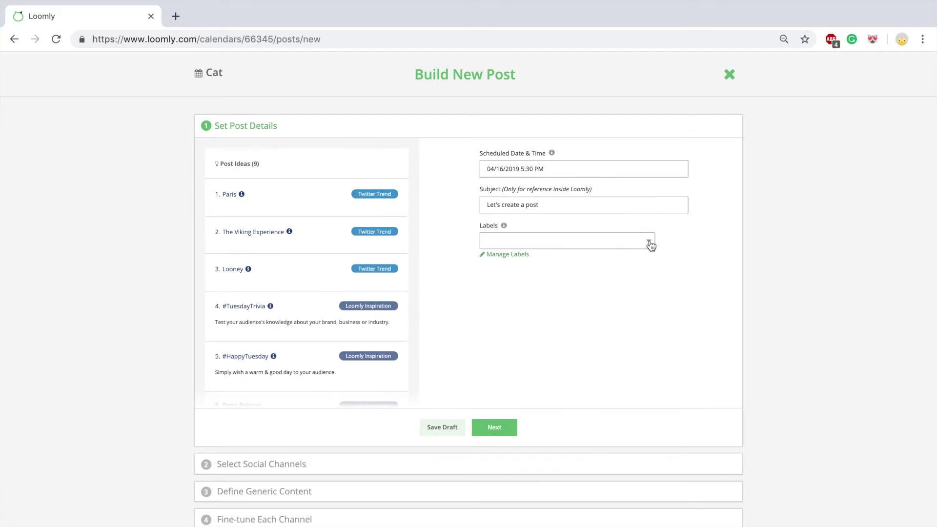
- Tag the post with the Loomly label and a newly created purple Newsletter label
{"action": "left_click", "coordinate": [650, 244]}
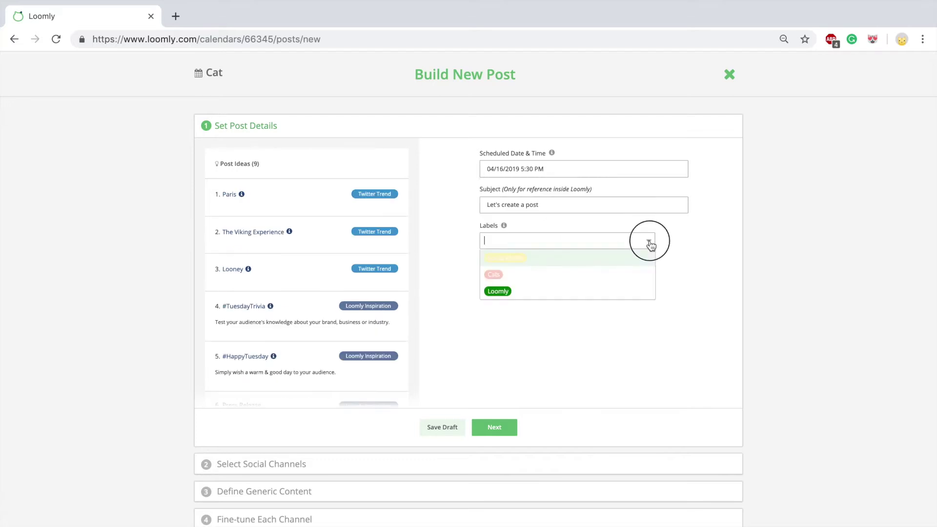
{"action": "left_click", "coordinate": [617, 293]}
{"action": "left_click", "coordinate": [521, 259]}
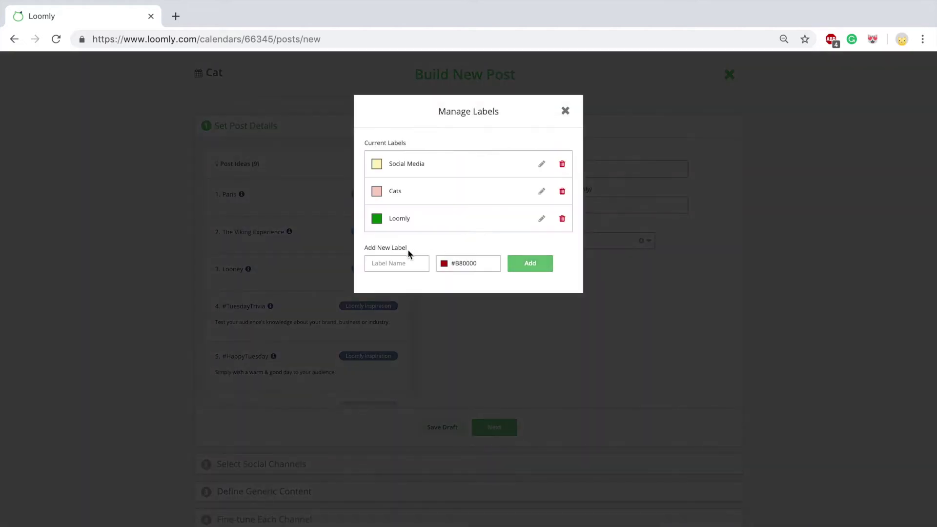
{"action": "left_click", "coordinate": [452, 265]}
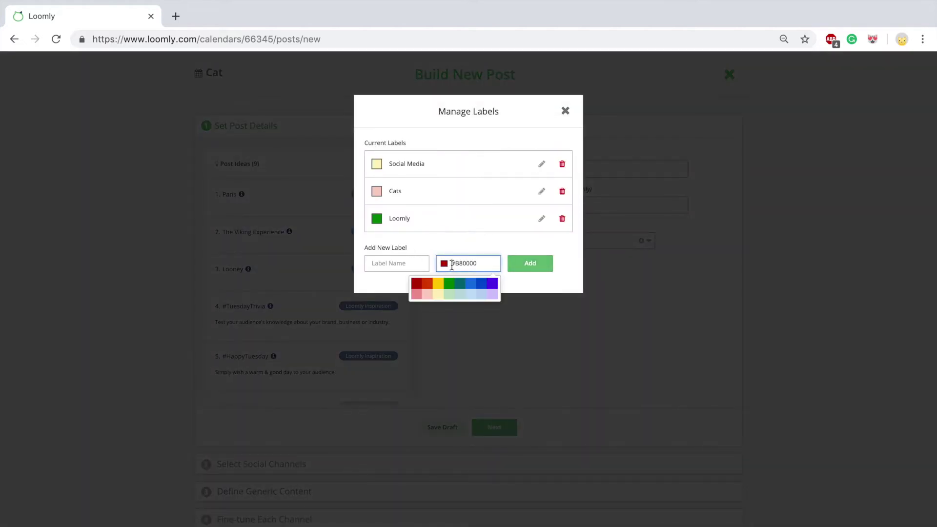
{"action": "left_click", "coordinate": [492, 283]}
{"action": "left_click", "coordinate": [396, 264]}
{"action": "type", "text": "Newsletter"}
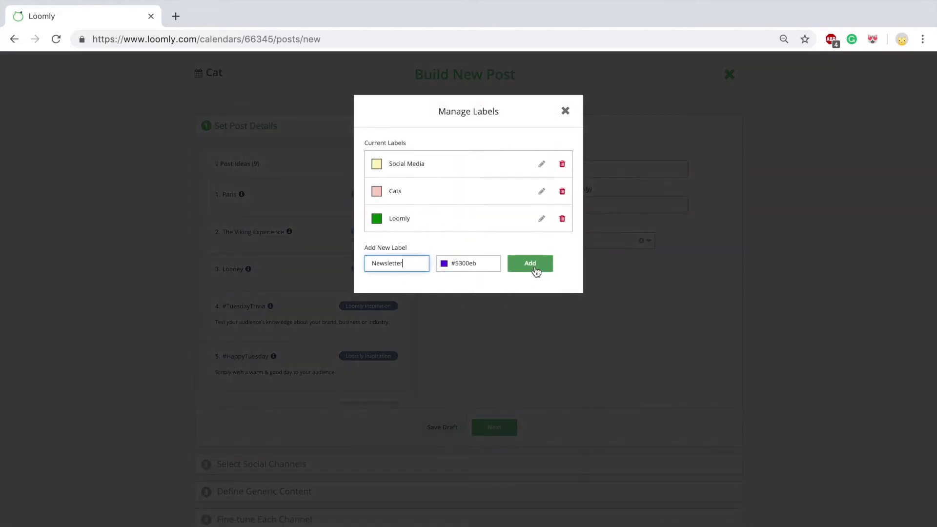
{"action": "left_click", "coordinate": [535, 270]}
{"action": "left_click", "coordinate": [565, 111]}
{"action": "left_click", "coordinate": [605, 241]}
{"action": "left_click", "coordinate": [606, 255]}
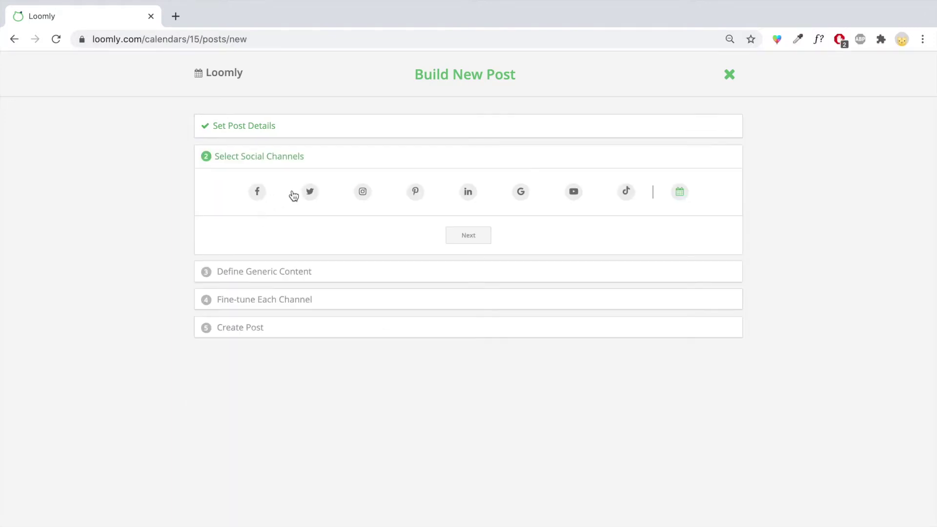
- Select Facebook, Twitter, Pinterest (Loomly board), Google My Business and YouTube as channels
{"action": "left_click", "coordinate": [264, 192]}
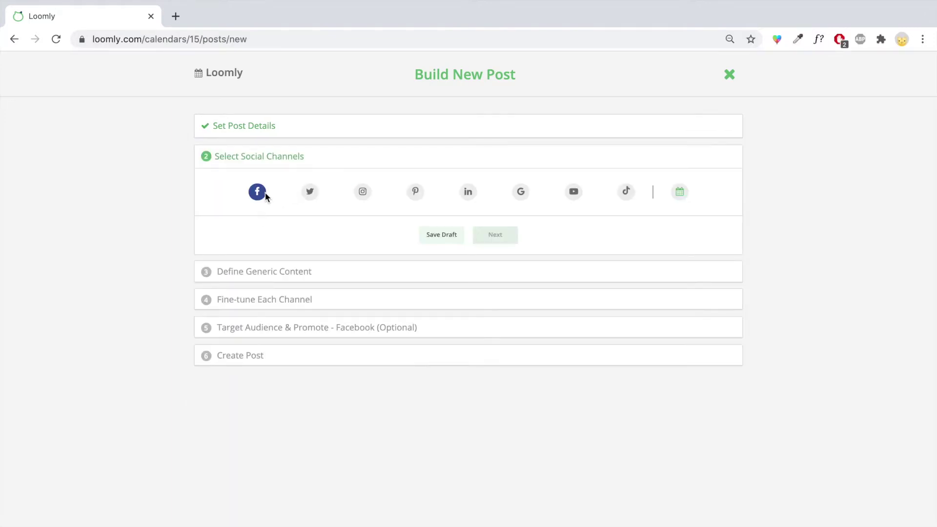
{"action": "left_click", "coordinate": [315, 197]}
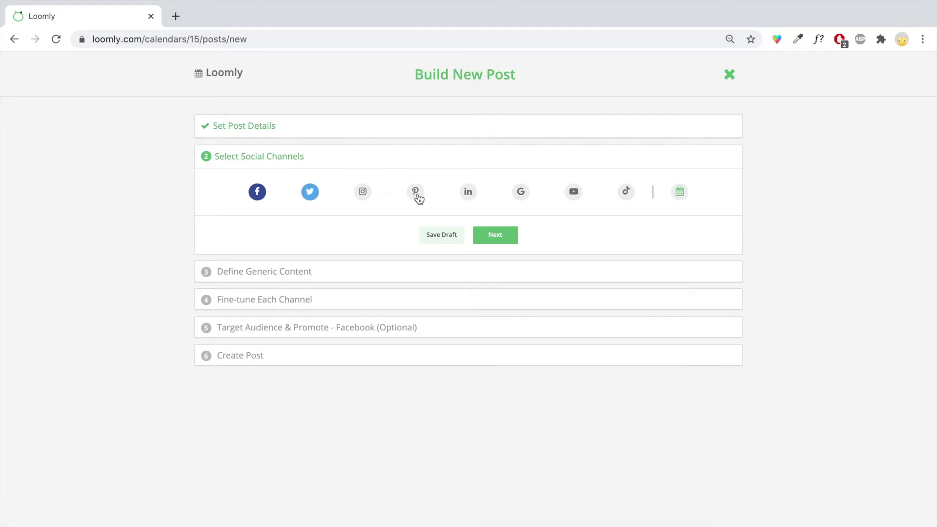
{"action": "left_click", "coordinate": [418, 195]}
{"action": "left_click", "coordinate": [496, 235]}
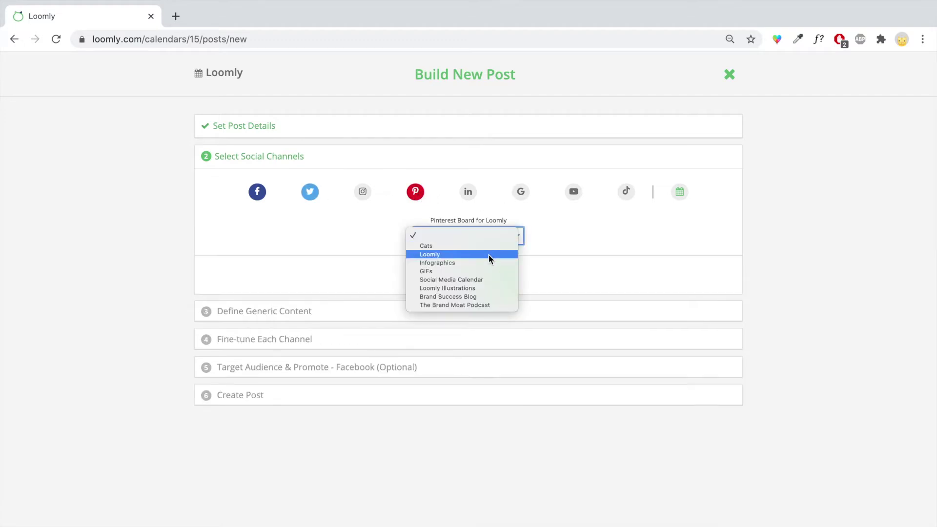
{"action": "left_click", "coordinate": [488, 254]}
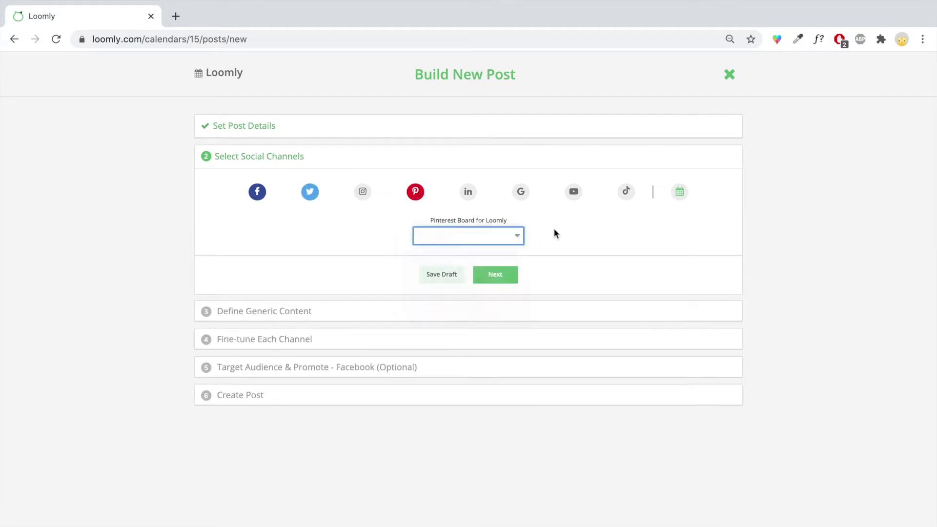
{"action": "left_click", "coordinate": [527, 193]}
{"action": "left_click", "coordinate": [573, 196]}
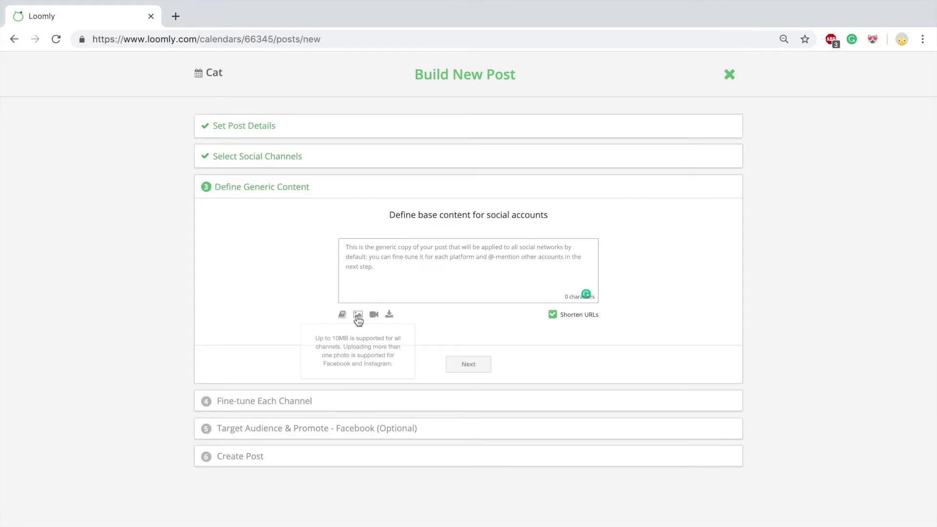
- Upload Cat Head.png from the computer, then remove that attachment again
{"action": "left_click", "coordinate": [357, 314]}
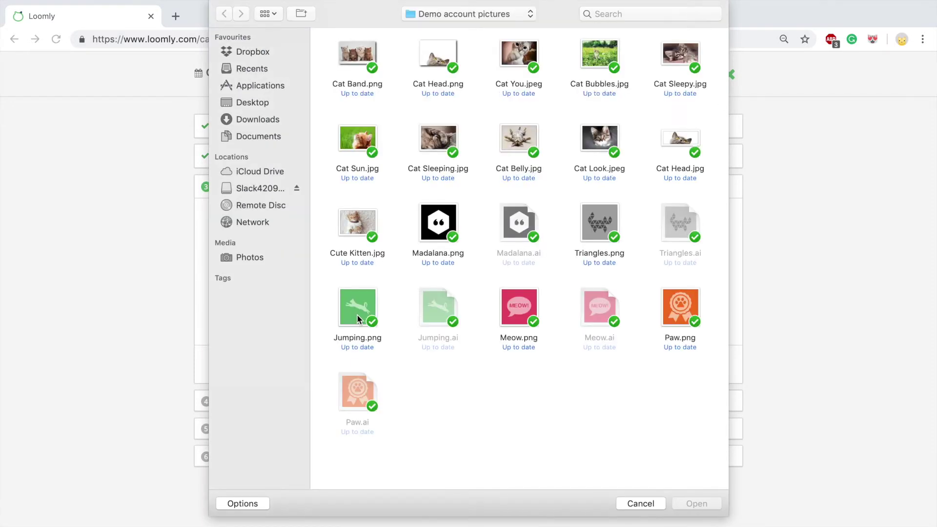
{"action": "left_click", "coordinate": [436, 67]}
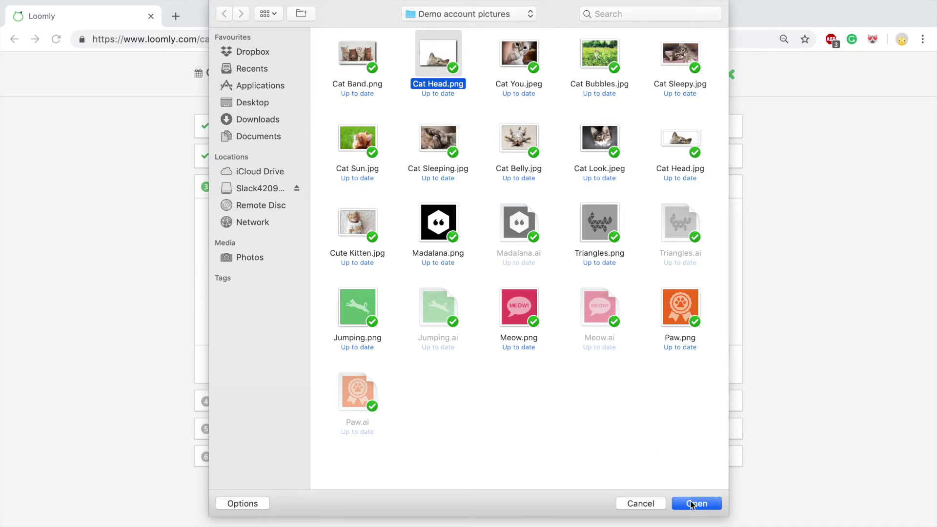
{"action": "left_click", "coordinate": [693, 504]}
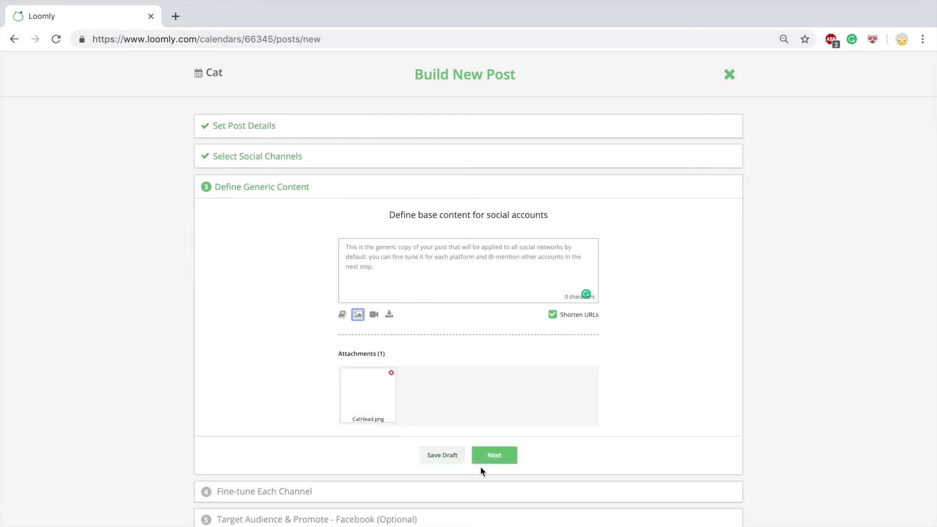
{"action": "left_click", "coordinate": [391, 372]}
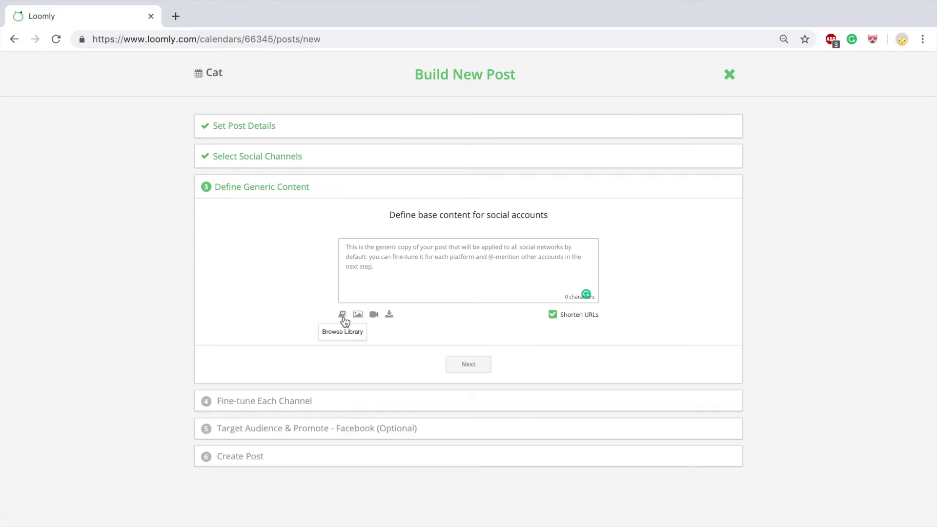
- Insert Approval.jpg from the media library, filtered to unused files
{"action": "left_click", "coordinate": [342, 314]}
{"action": "left_click", "coordinate": [682, 155]}
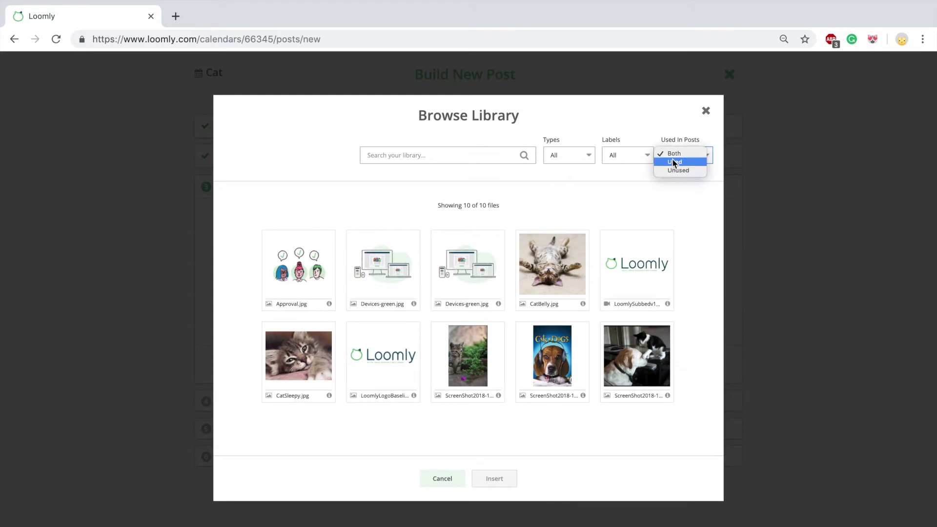
{"action": "left_click", "coordinate": [686, 172]}
{"action": "left_click", "coordinate": [295, 276]}
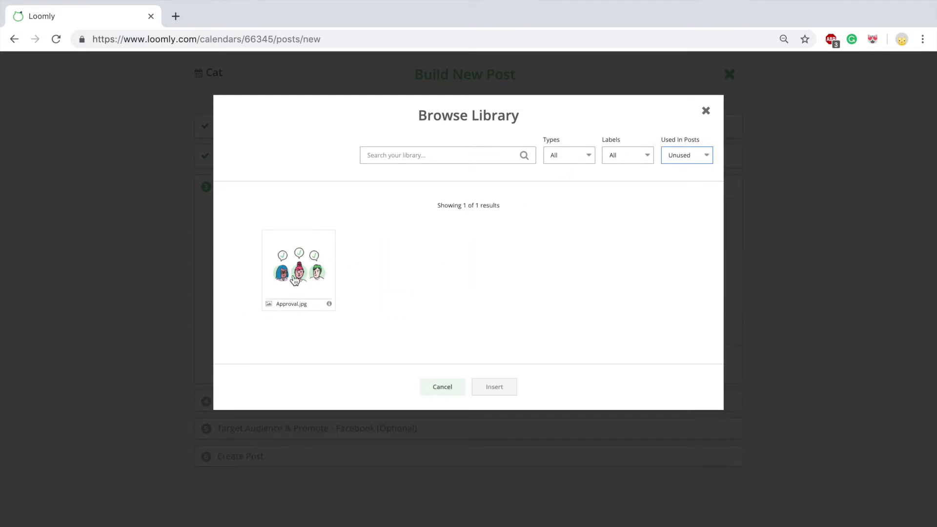
{"action": "left_click", "coordinate": [491, 385]}
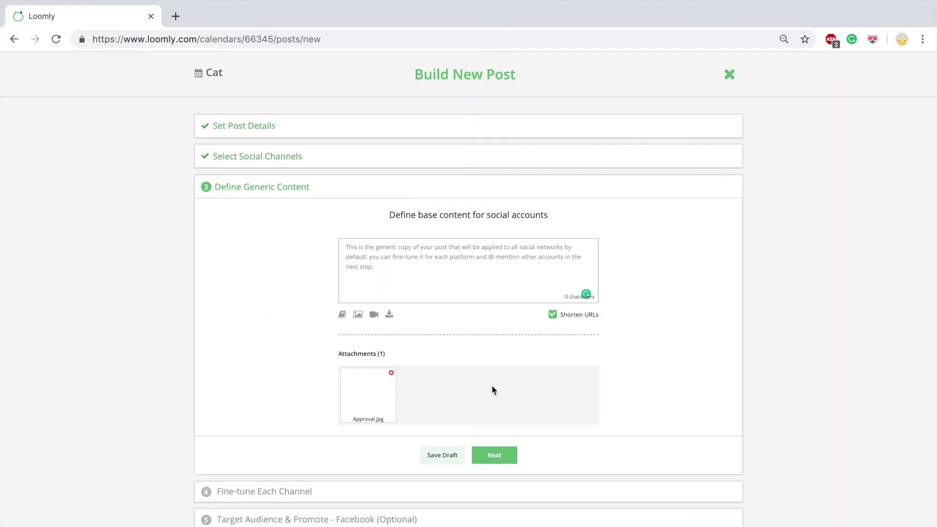
- Import an image from a pasted web address and write the text 'Let's create a post'
{"action": "left_click", "coordinate": [389, 314]}
{"action": "key", "text": "ctrl+v"}
{"action": "left_click", "coordinate": [492, 253]}
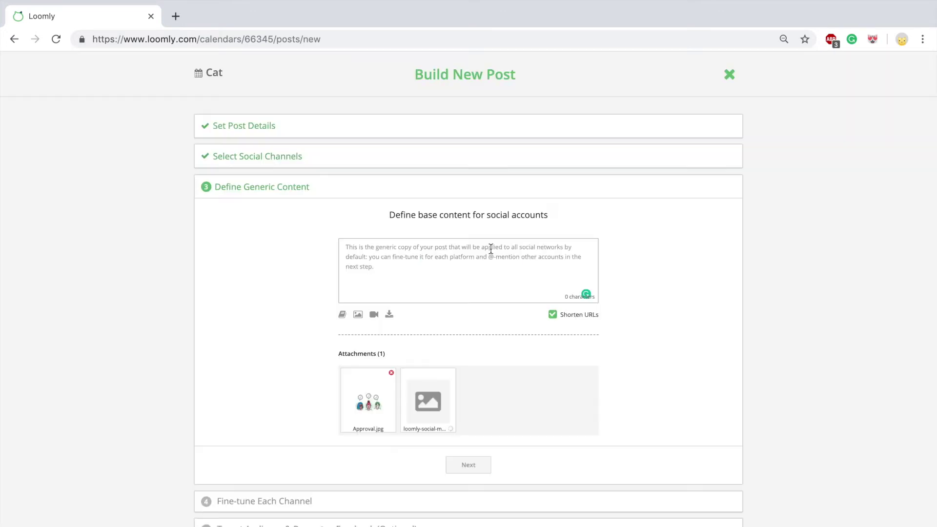
{"action": "left_click", "coordinate": [489, 249]}
{"action": "type", "text": "Let's create a post"}
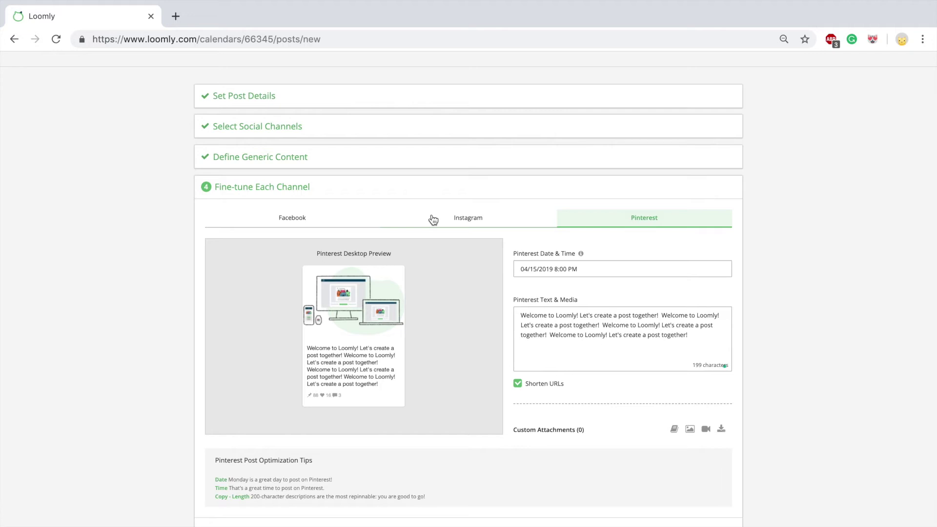
- Review the Facebook version of the post and continue to audience targeting
{"action": "left_click", "coordinate": [306, 223]}
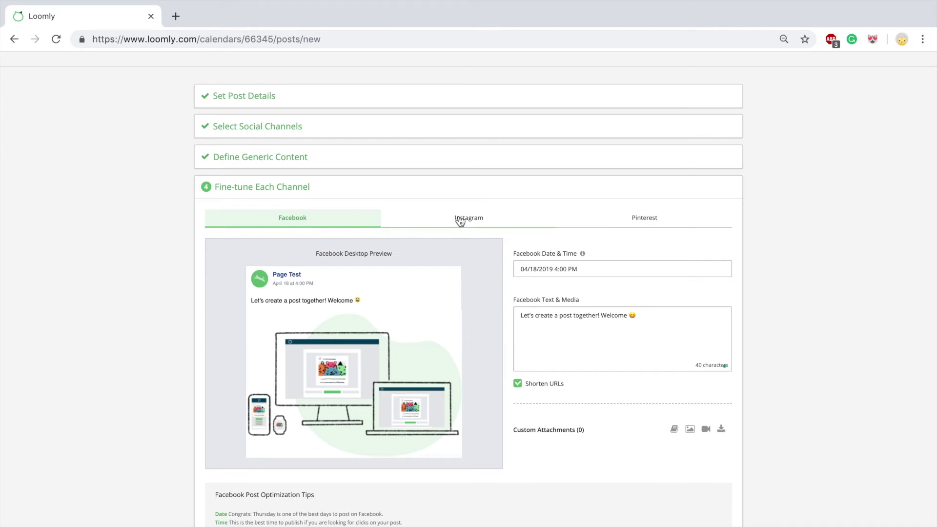
{"action": "scroll", "coordinate": [459, 217], "scroll_direction": "down", "scroll_amount": 3}
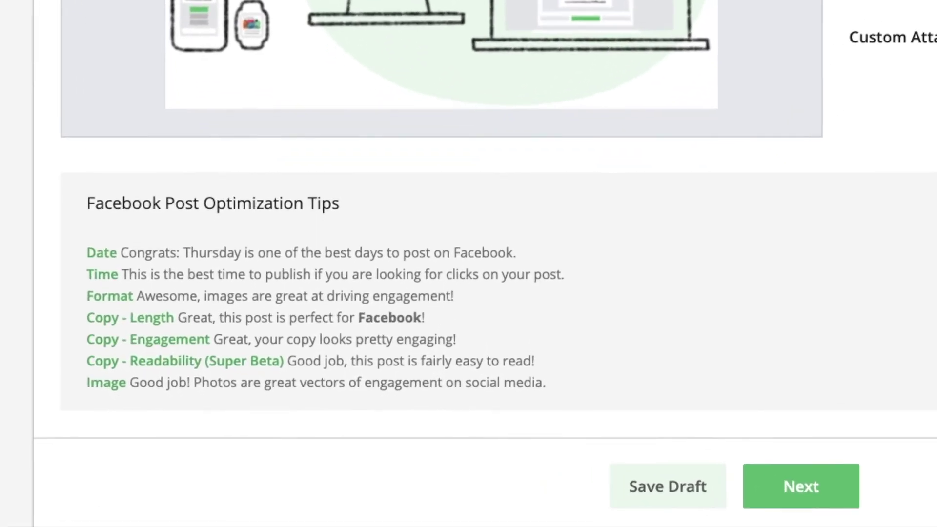
{"action": "left_click", "coordinate": [793, 483]}
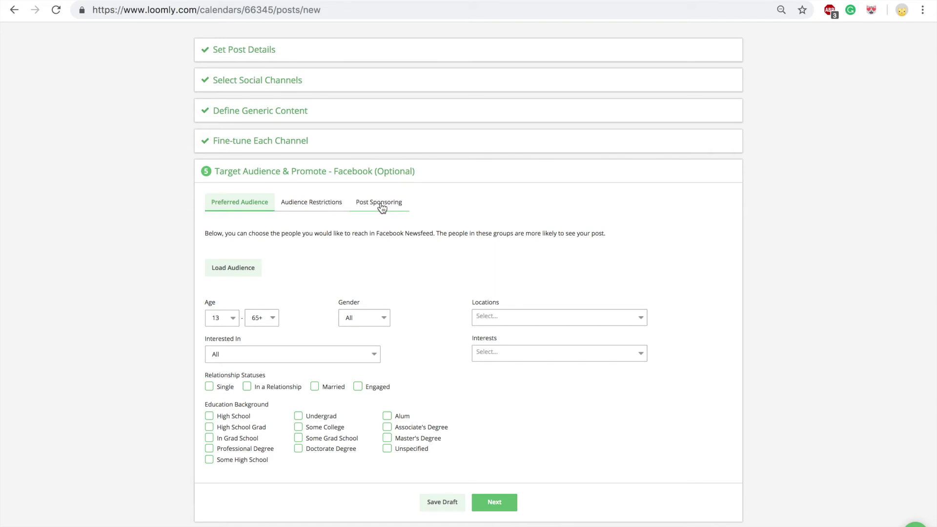
- Look over the Facebook Post Sponsoring options without applying a budget, then proceed to Create Post
{"action": "left_click", "coordinate": [381, 206]}
{"action": "left_click", "coordinate": [656, 293]}
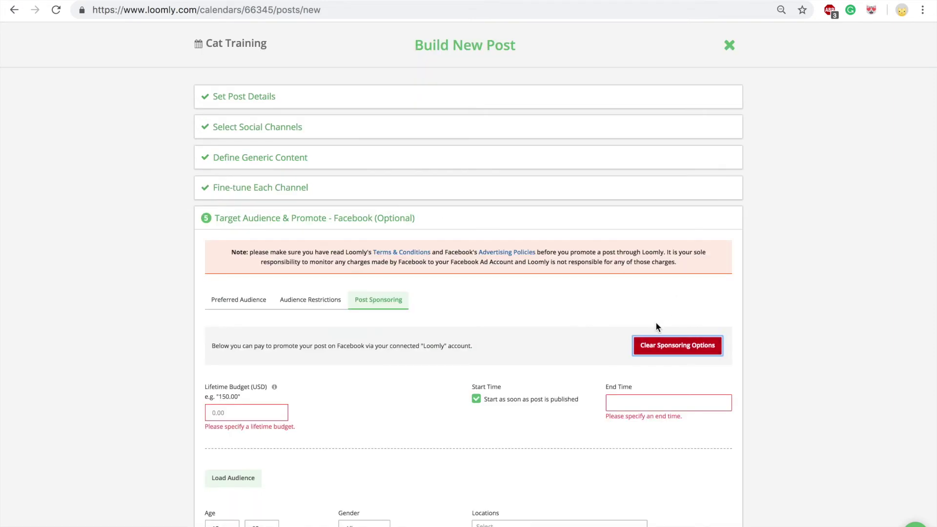
{"action": "scroll", "coordinate": [573, 458], "scroll_direction": "down", "scroll_amount": 3}
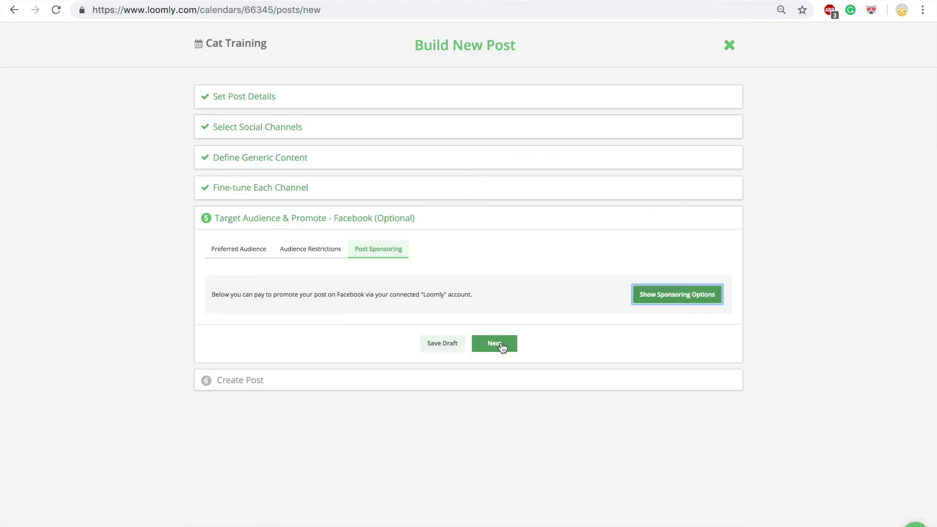
{"action": "left_click", "coordinate": [494, 343]}
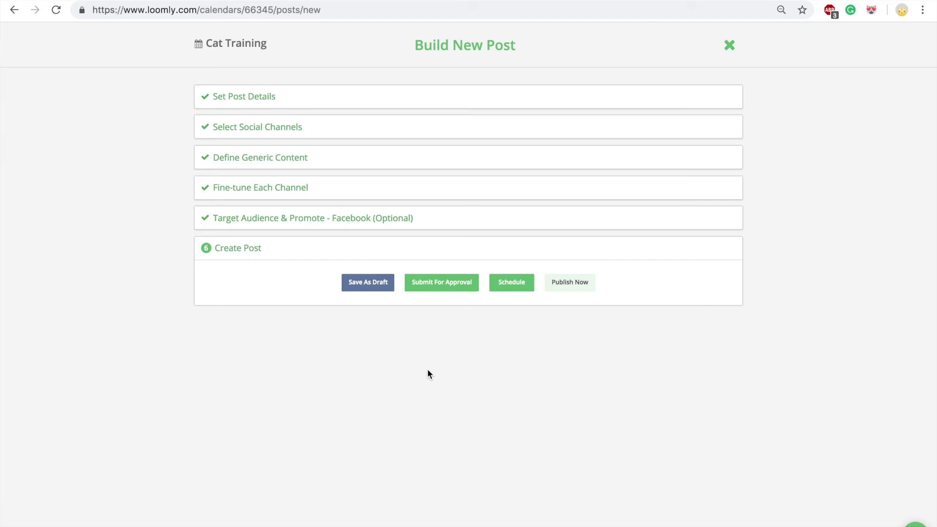
- Schedule the finished post and scroll through the scheduled post page
{"action": "left_click", "coordinate": [511, 283]}
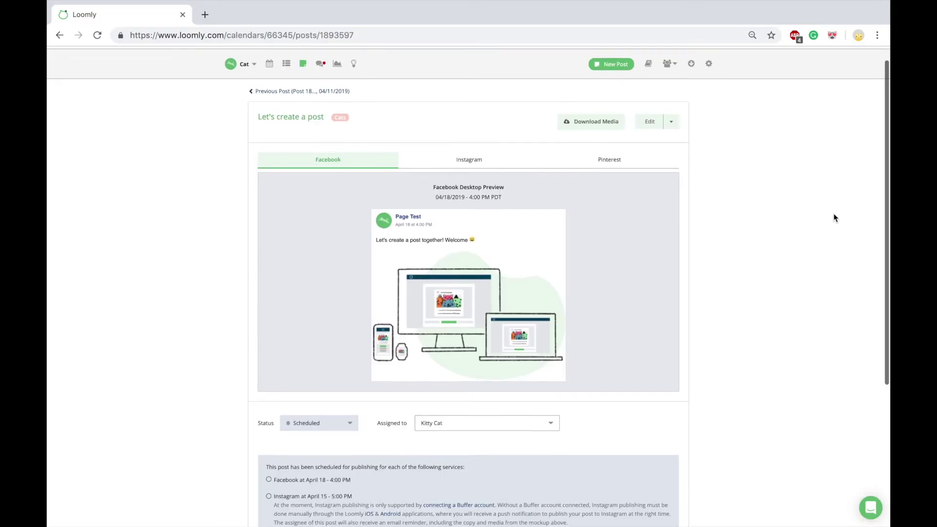
{"action": "scroll", "coordinate": [833, 218], "scroll_direction": "down", "scroll_amount": 2}
{"action": "scroll", "coordinate": [833, 217], "scroll_direction": "down", "scroll_amount": 3}
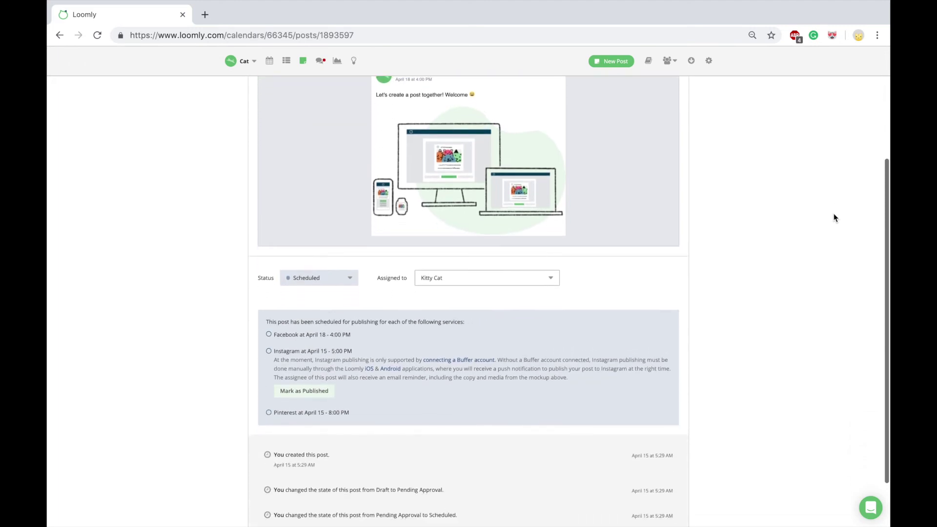
{"action": "scroll", "coordinate": [833, 213], "scroll_direction": "up", "scroll_amount": 4}
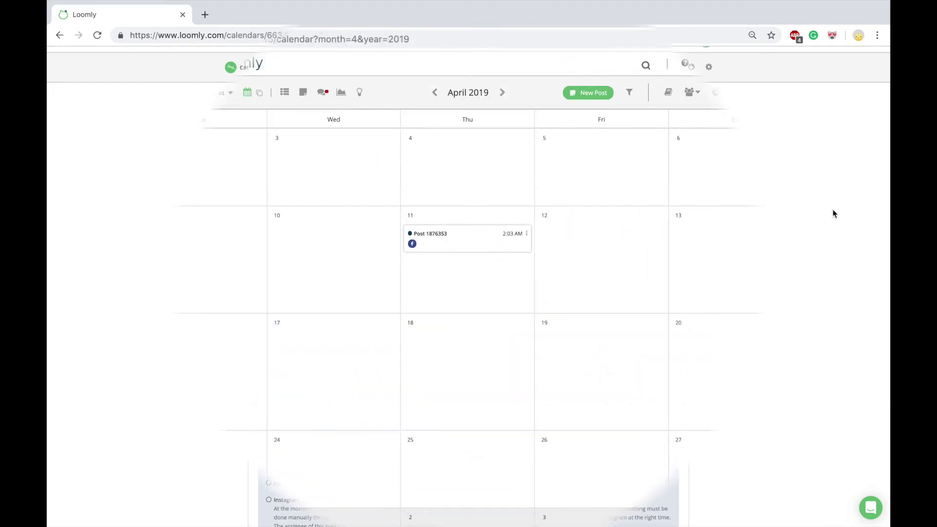
- Add an Easter quick post on April 20 at 4:00 PM, then start a full post for April 17
{"action": "left_click", "coordinate": [782, 323]}
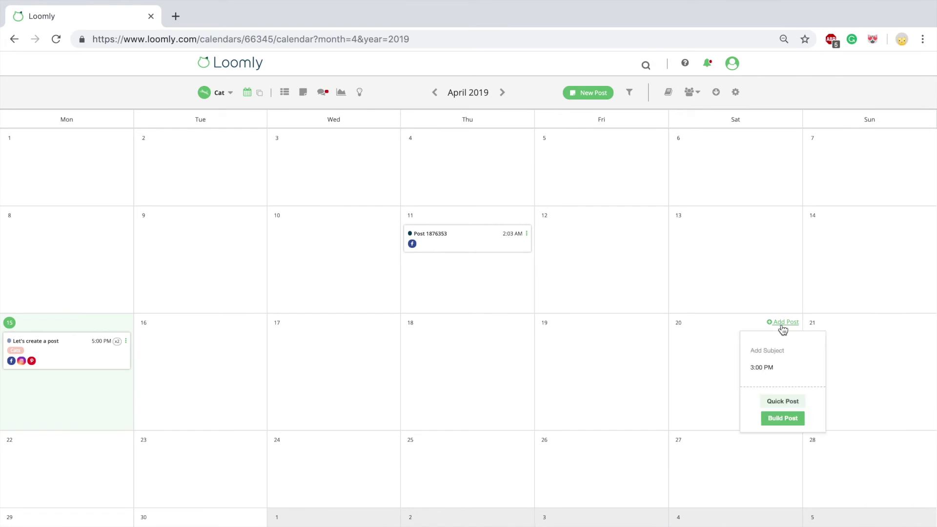
{"action": "left_click", "coordinate": [790, 352]}
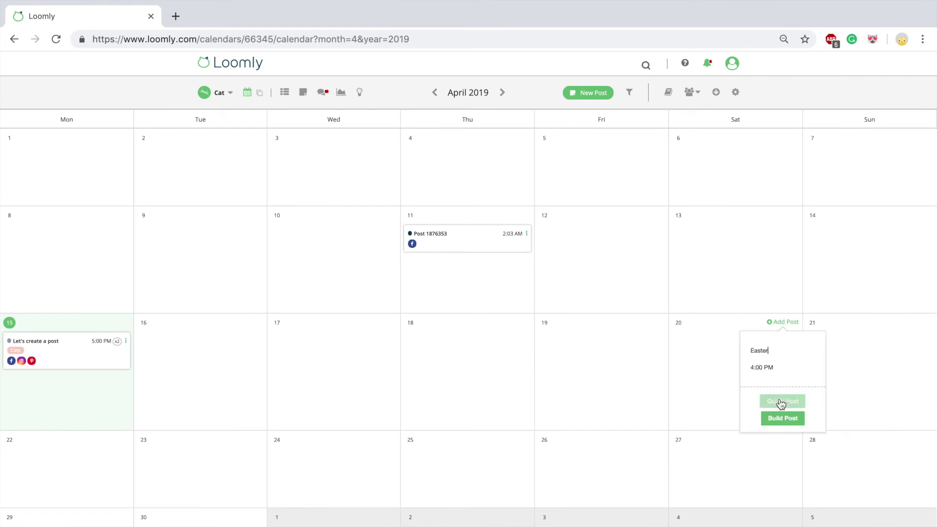
{"action": "left_click", "coordinate": [801, 406]}
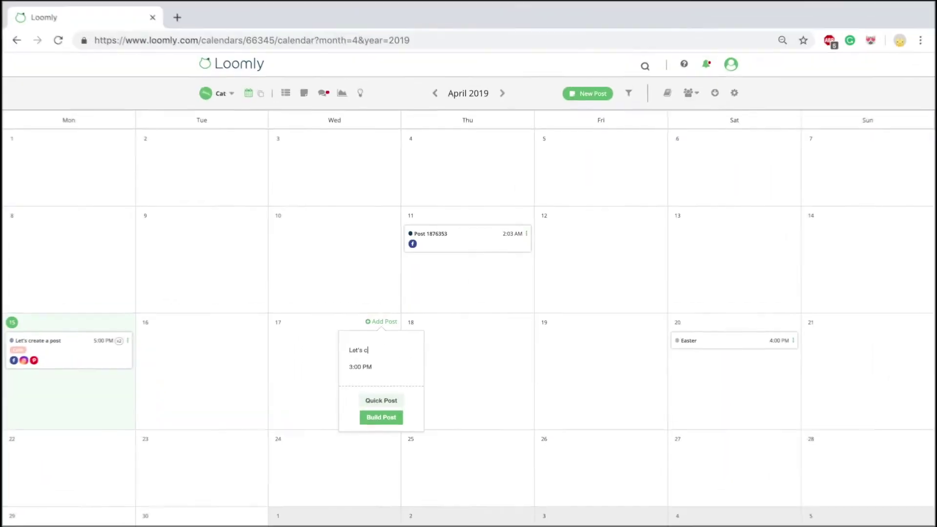
{"action": "type", "text": "a post"}
{"action": "left_click", "coordinate": [379, 421]}
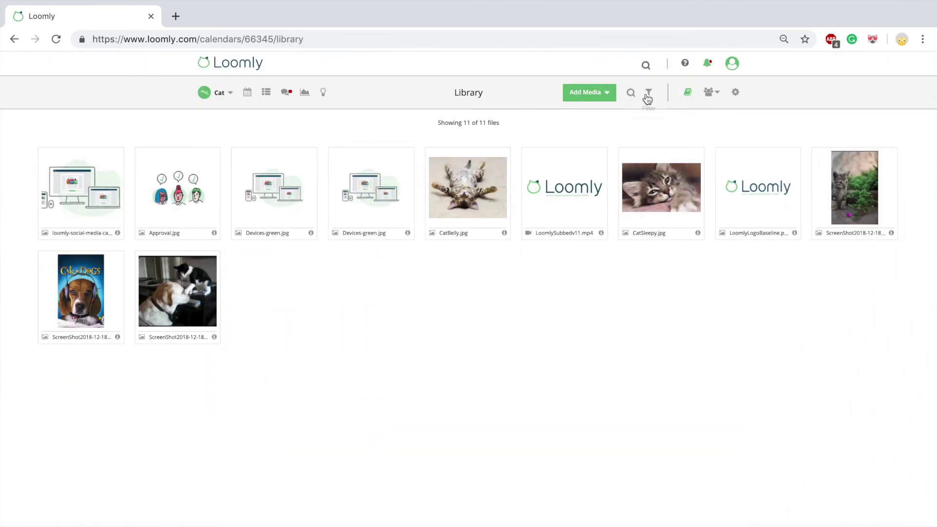
- Via Add Media > Add Note, create 'Let's create a note' with label Cats and description 'Note'
{"action": "left_click", "coordinate": [606, 93]}
{"action": "left_click", "coordinate": [599, 145]}
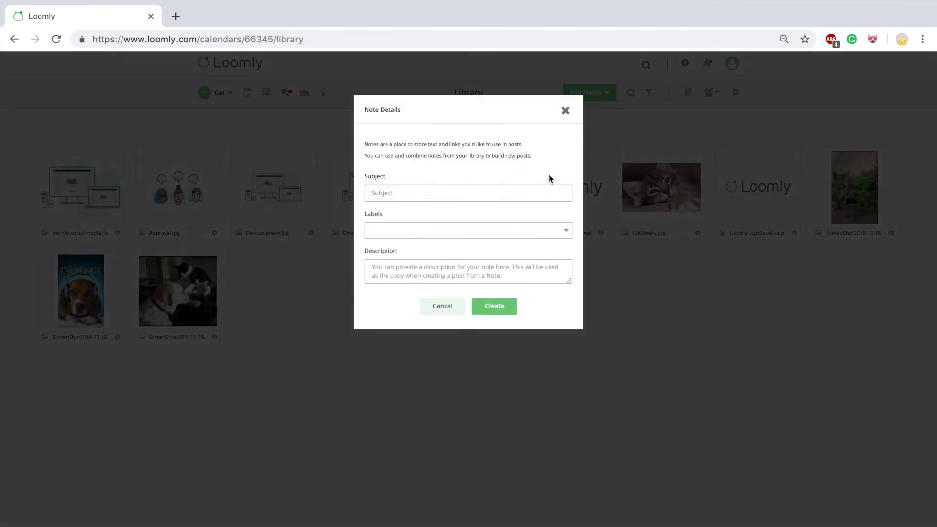
{"action": "left_click", "coordinate": [540, 192]}
{"action": "type", "text": "Let's create a note"}
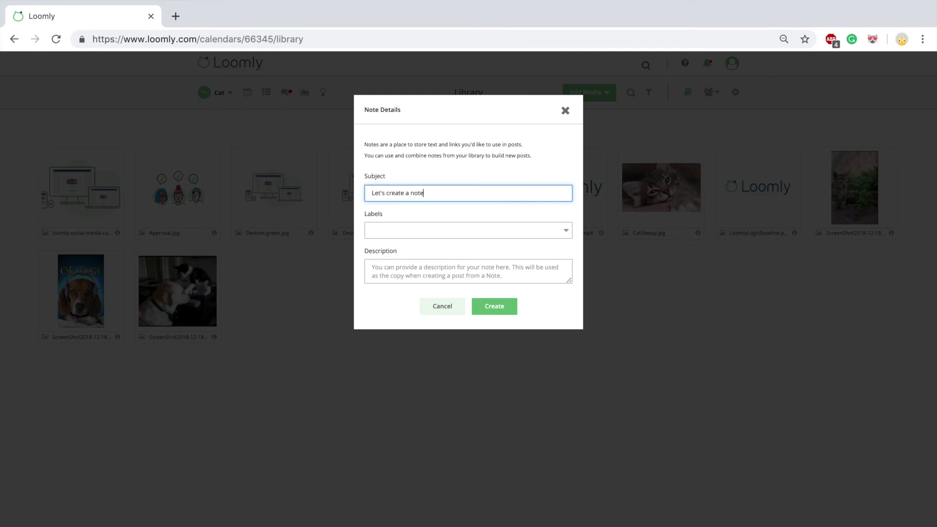
{"action": "left_click", "coordinate": [516, 229]}
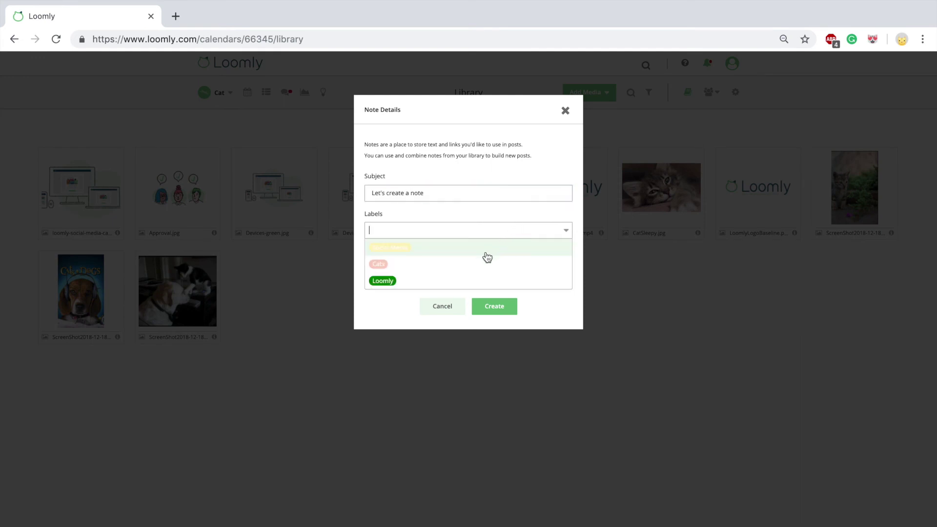
{"action": "left_click", "coordinate": [483, 259]}
{"action": "left_click", "coordinate": [483, 268]}
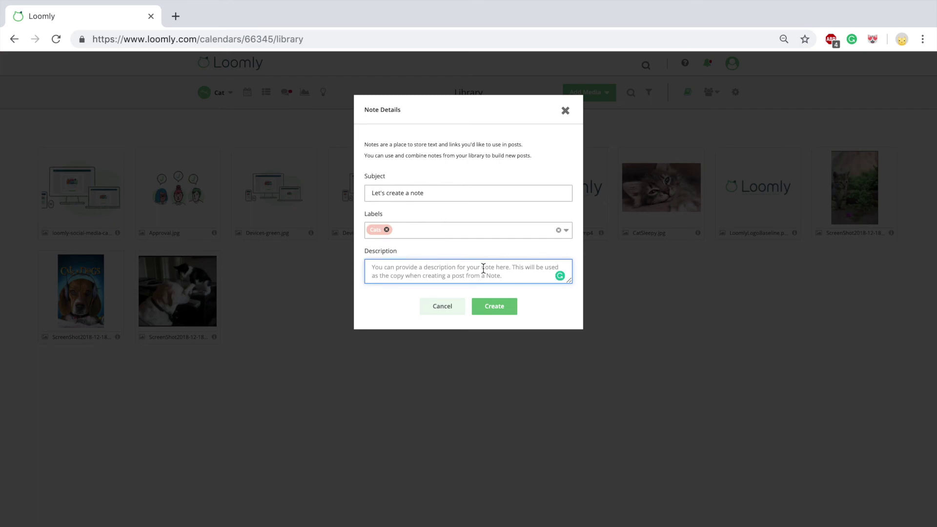
{"action": "type", "text": "Note"}
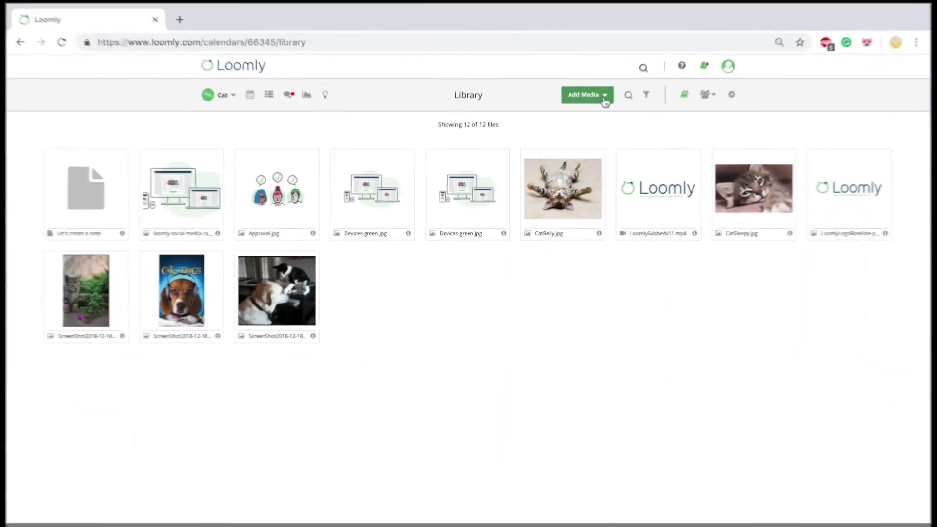
{"action": "left_click", "coordinate": [604, 95]}
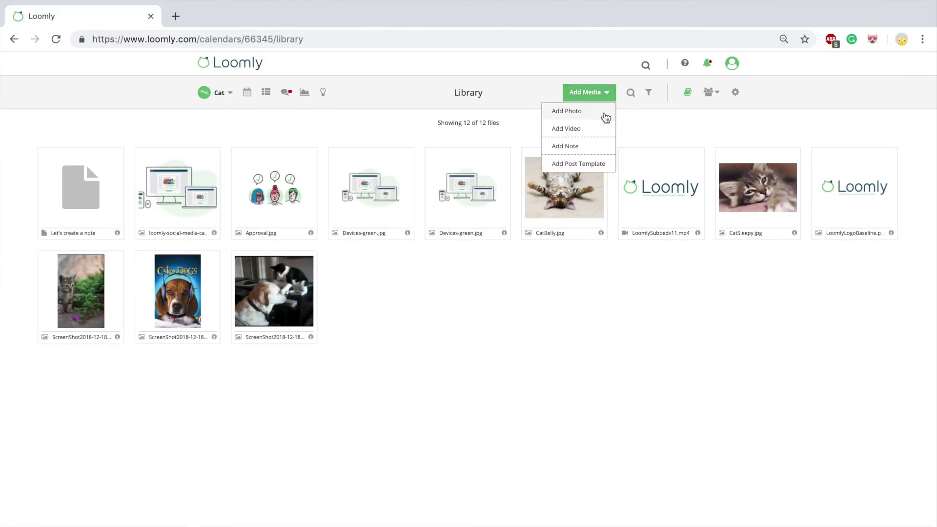
- Begin a new post template with subject 'Let's create a template' and add a label to it
{"action": "left_click", "coordinate": [606, 163]}
{"action": "type", "text": "Let's cr"}
{"action": "type", "text": "eate a t"}
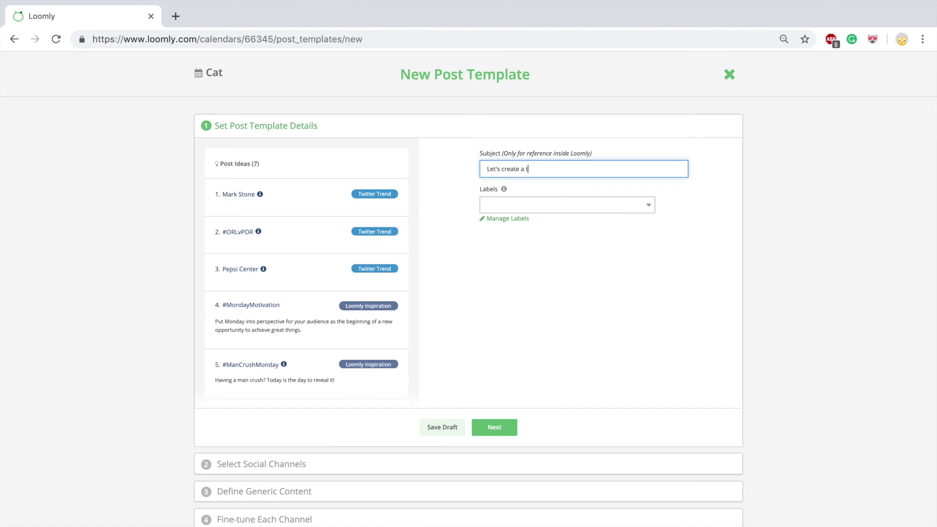
{"action": "type", "text": "emplate!"}
{"action": "left_click", "coordinate": [569, 209]}
{"action": "left_click", "coordinate": [524, 253]}
{"action": "left_click", "coordinate": [503, 421]}
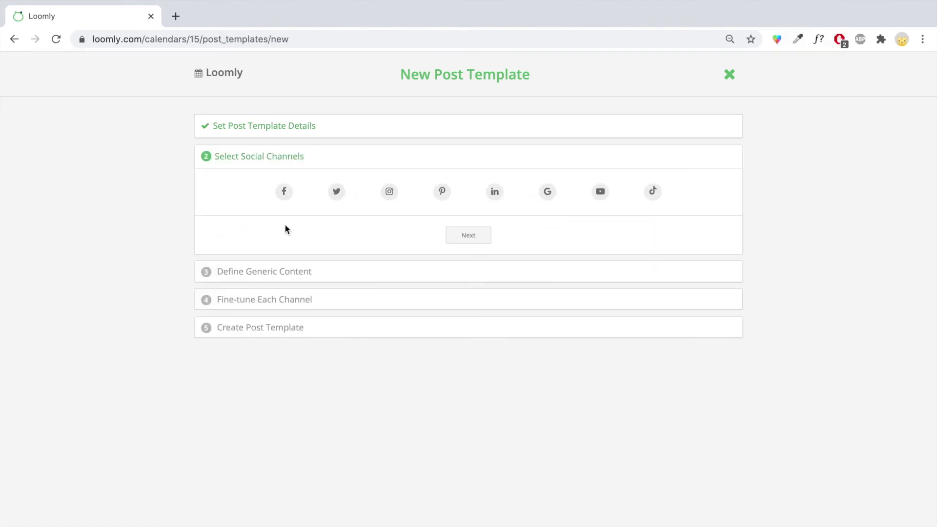
- Enable Facebook, Twitter and LinkedIn, save the template, then start a new post from it
{"action": "left_click", "coordinate": [285, 200]}
{"action": "left_click", "coordinate": [337, 195]}
{"action": "left_click", "coordinate": [494, 194]}
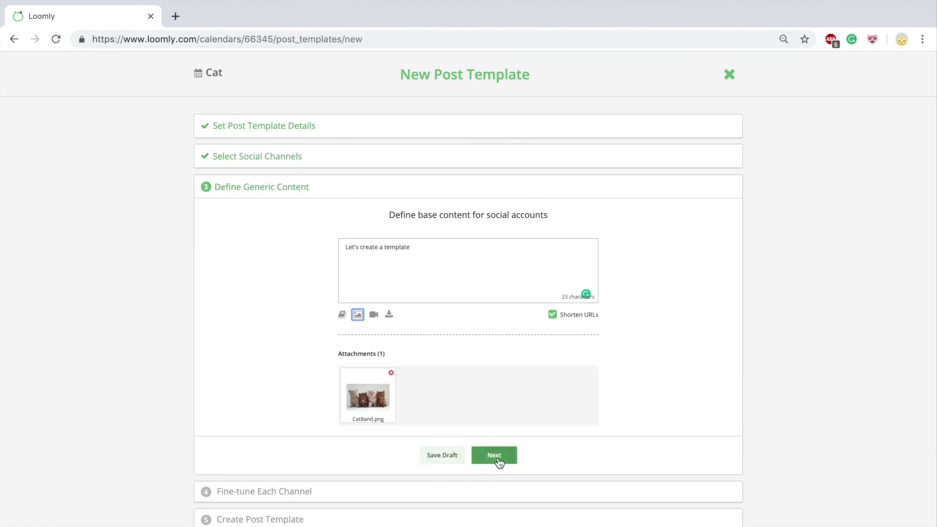
{"action": "left_click", "coordinate": [493, 455]}
{"action": "scroll", "coordinate": [497, 459], "scroll_direction": "down", "scroll_amount": 2}
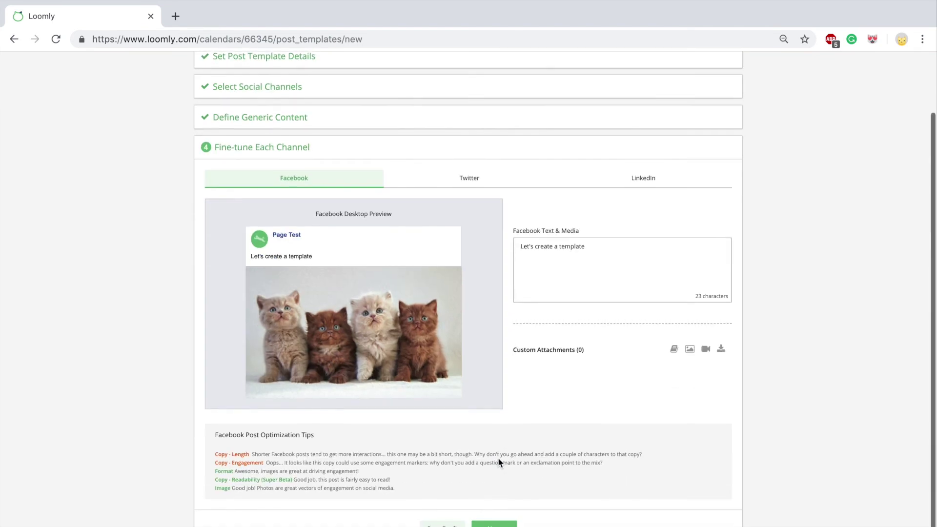
{"action": "left_click", "coordinate": [461, 289]}
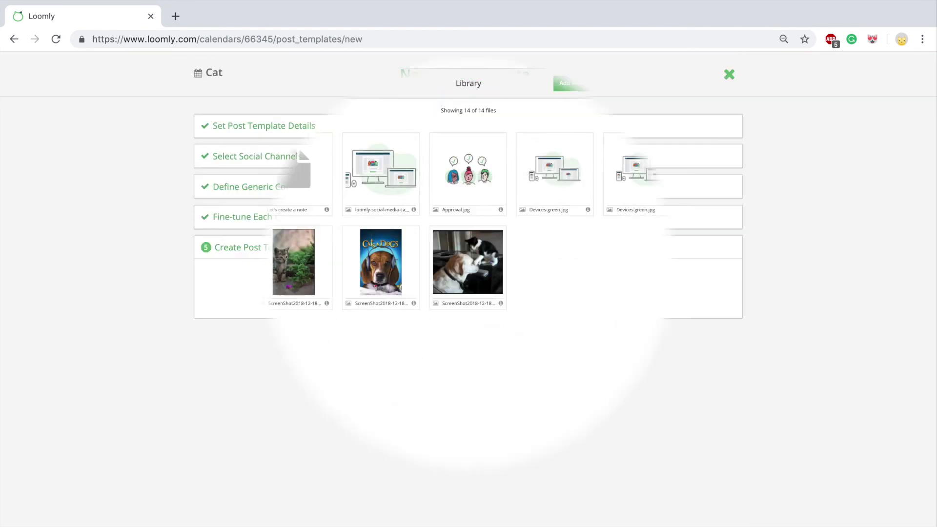
{"action": "left_click", "coordinate": [215, 208]}
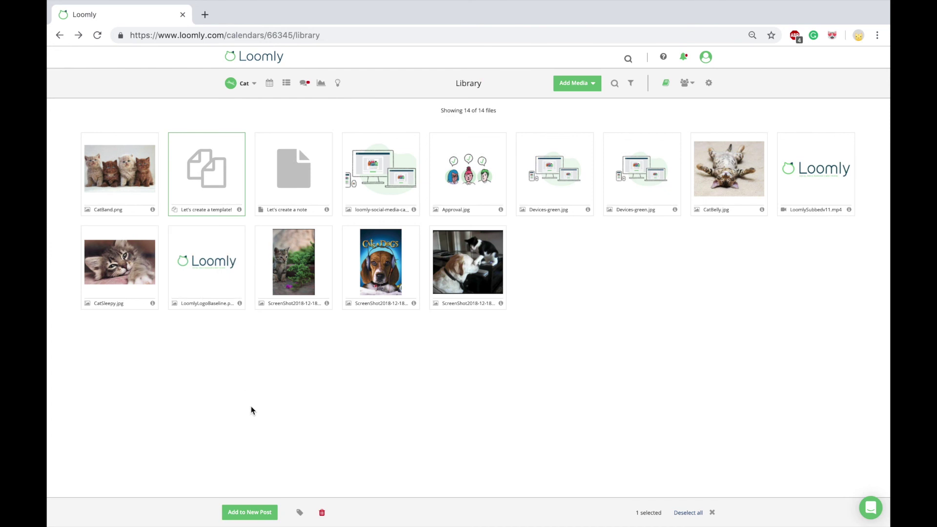
{"action": "left_click", "coordinate": [252, 513]}
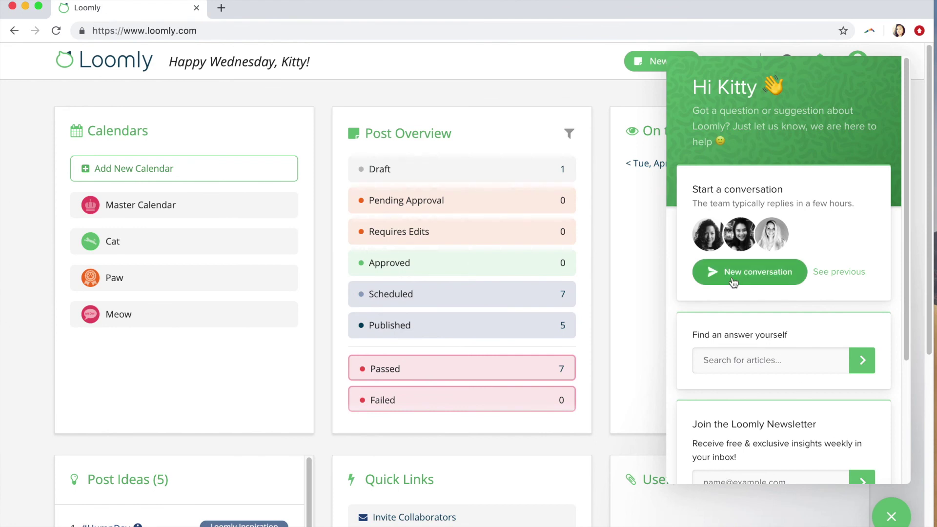
- Send 'Thank you for watching this video!' in a new support chat conversation
{"action": "left_click", "coordinate": [733, 282]}
{"action": "type", "text": "Thank "}
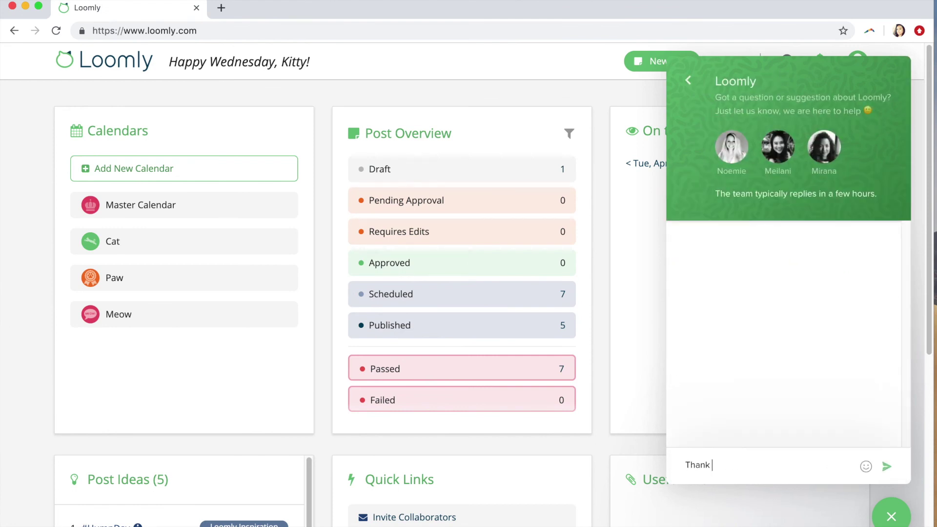
{"action": "type", "text": "you for watching this video!"}
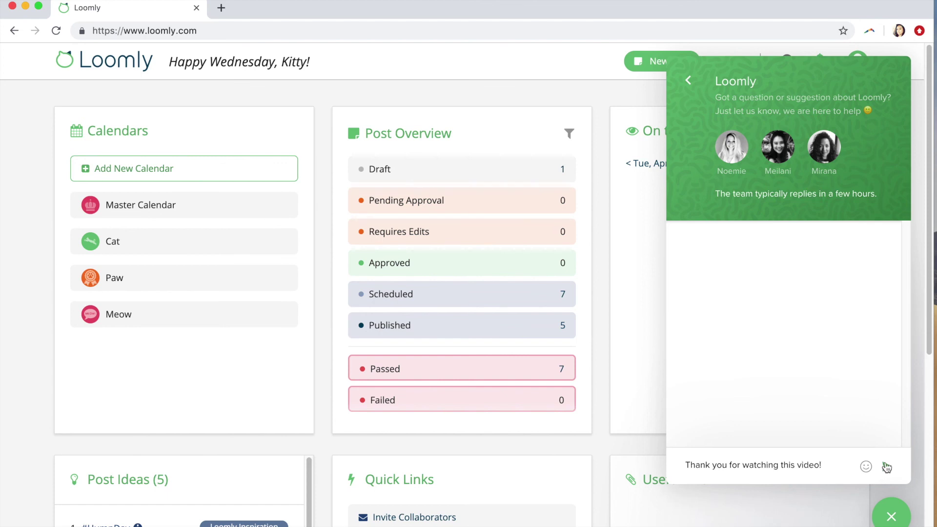
{"action": "left_click", "coordinate": [887, 467]}
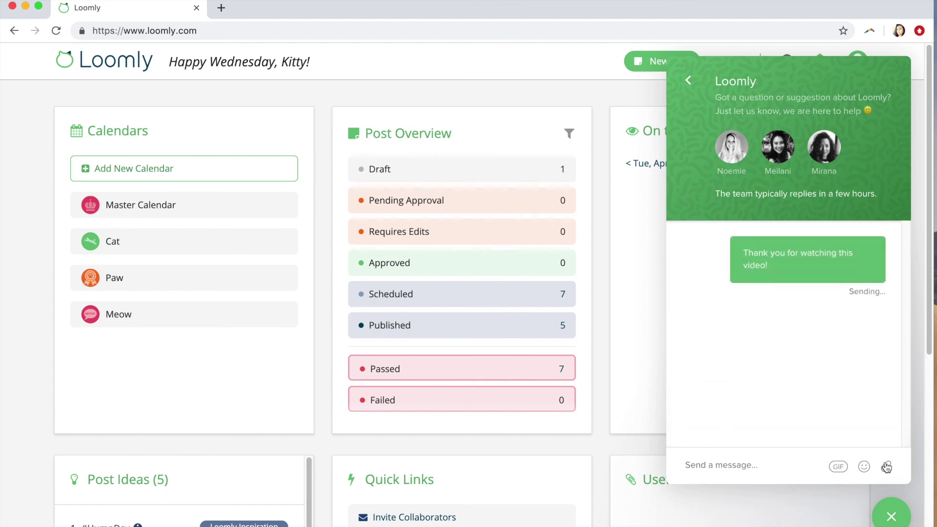